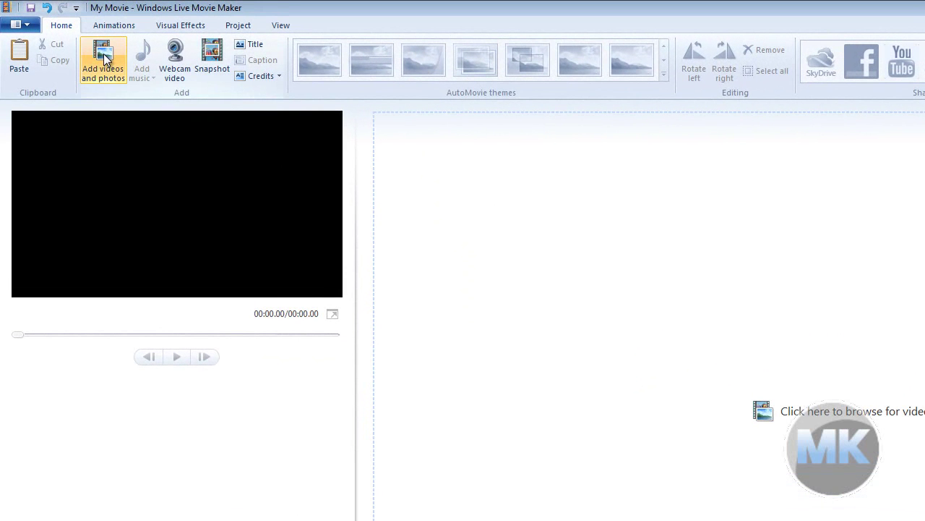
# Add the Wildlife clip from Sample Videos to the project
pyautogui.click(103, 54)
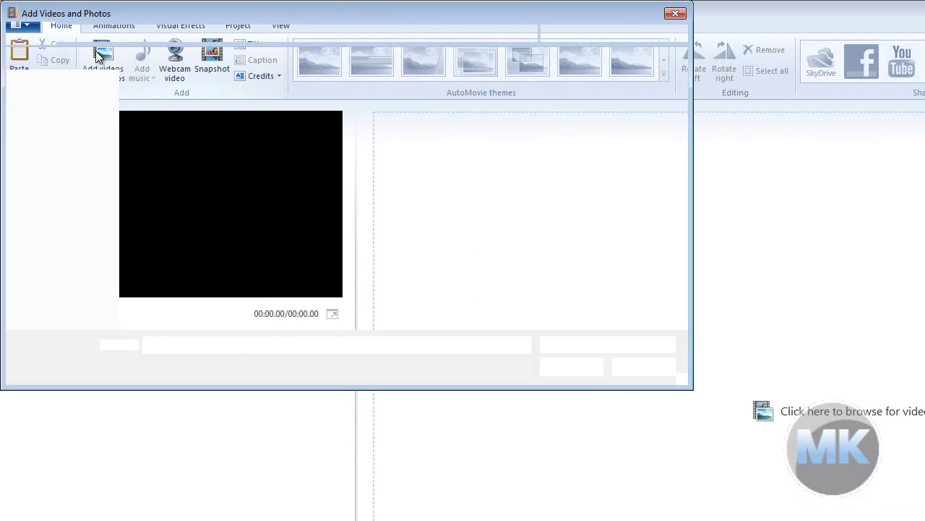
pyautogui.click(171, 145)
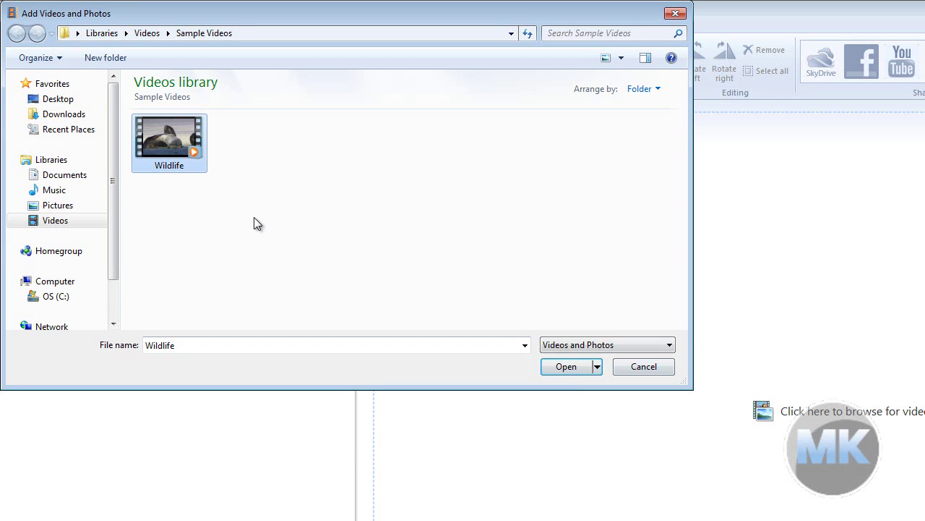
pyautogui.doubleClick(172, 137)
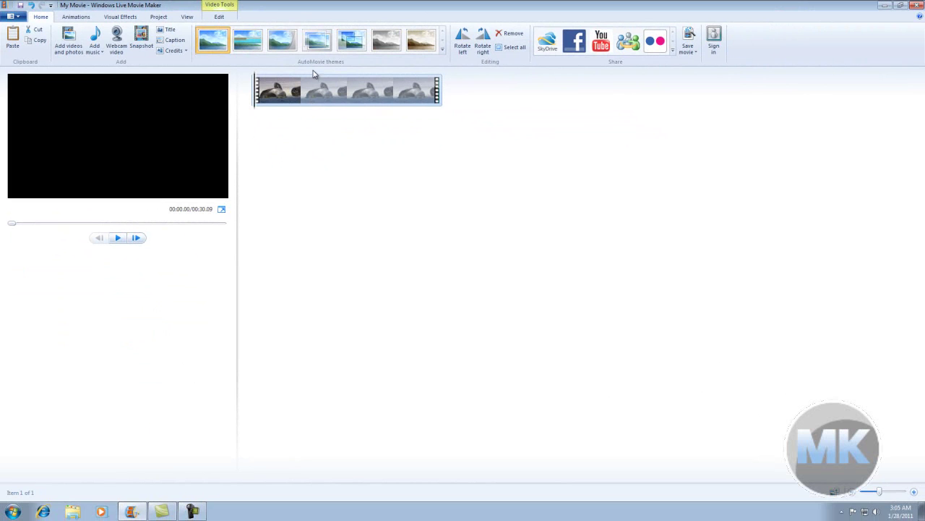
# Apply the fourth AutoMovie theme (Fade) and decline adding music
pyautogui.click(322, 42)
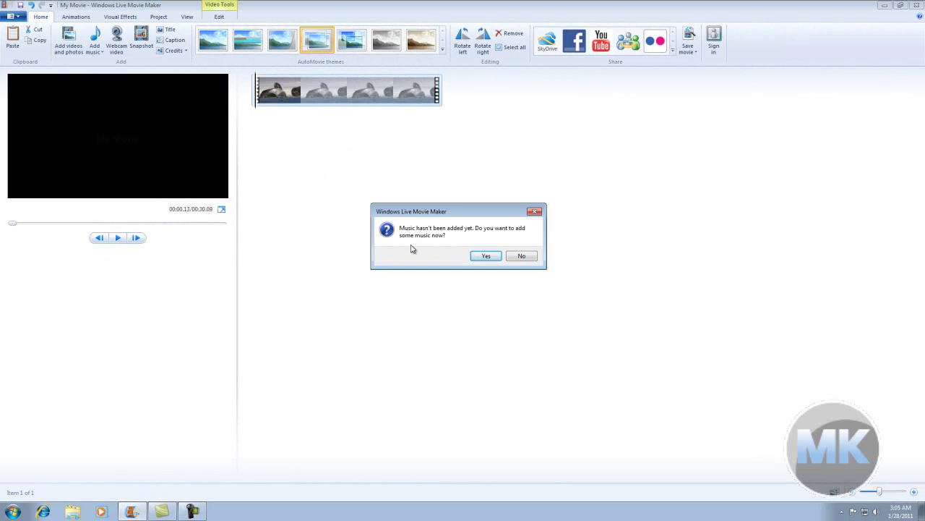
pyautogui.click(523, 257)
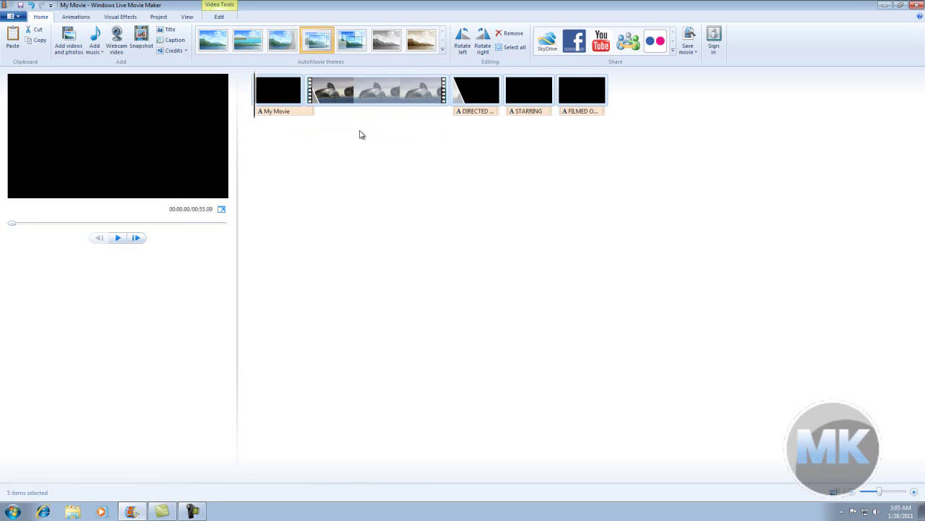
# Replace the 'My Movie' title caption text with 'Wildlife'
pyautogui.click(285, 113)
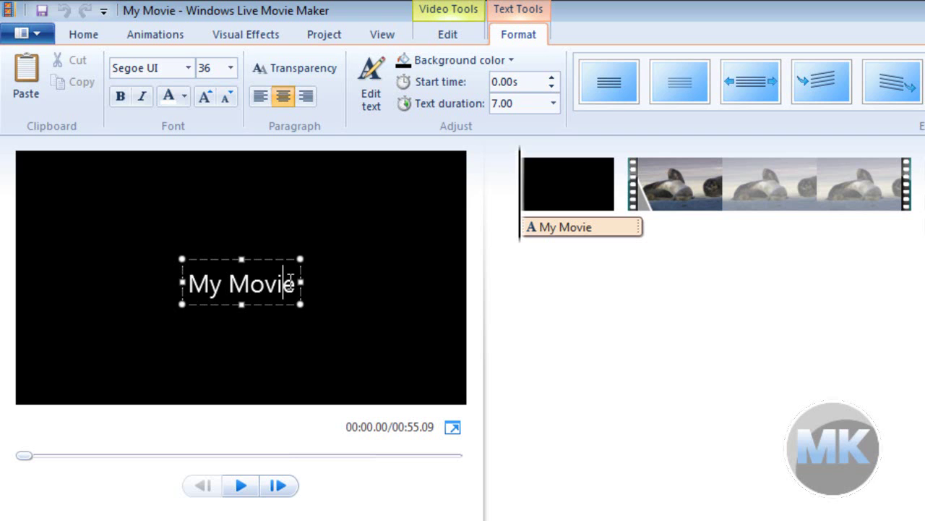
pyautogui.press('BackSpace')
pyautogui.press('BackSpace')
pyautogui.press('BackSpace')
pyautogui.press('BackSpace')
pyautogui.press('BackSpace')
pyautogui.press('BackSpace')
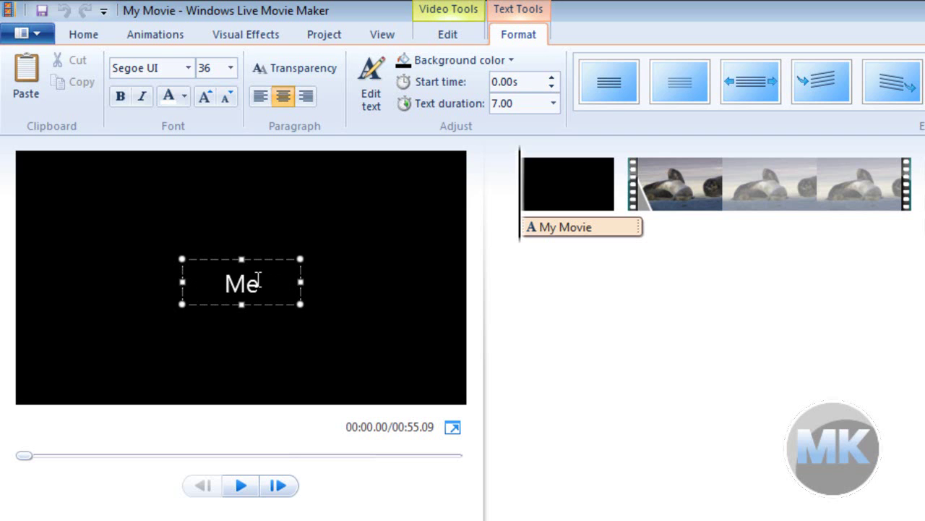
pyautogui.press('BackSpace')
pyautogui.press('BackSpace')
pyautogui.write('W')
pyautogui.write('ild')
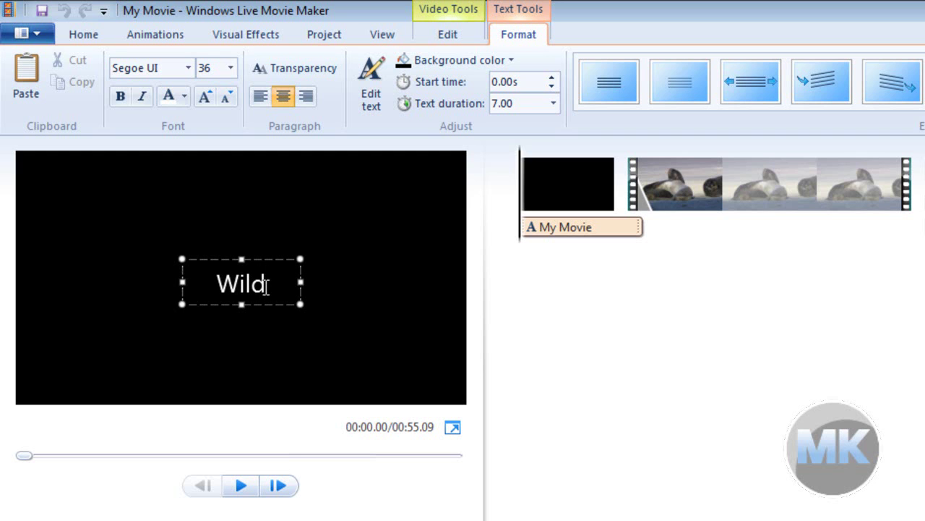
pyautogui.write('life')
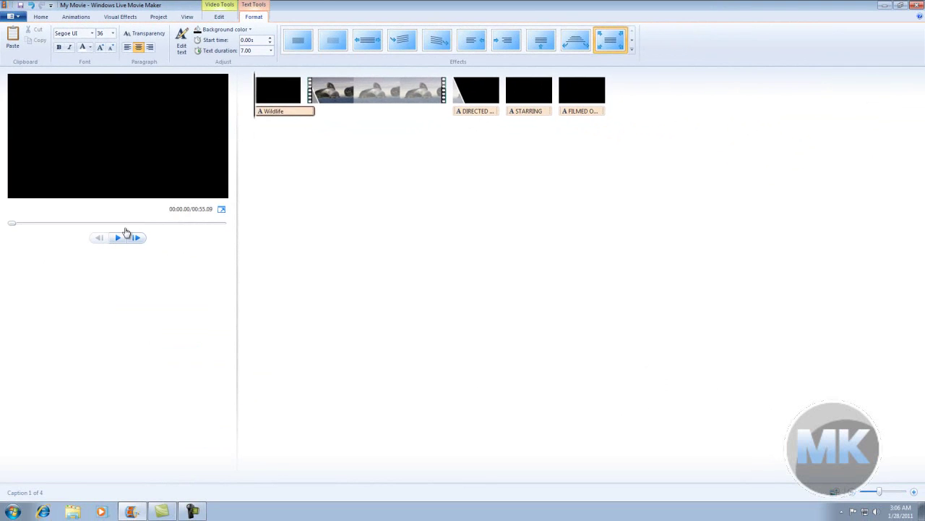
pyautogui.click(118, 238)
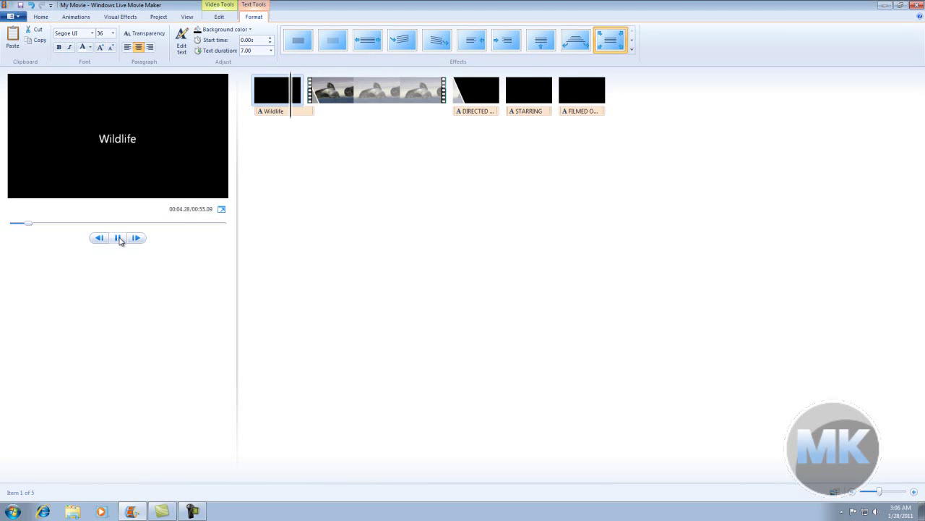
pyautogui.click(118, 239)
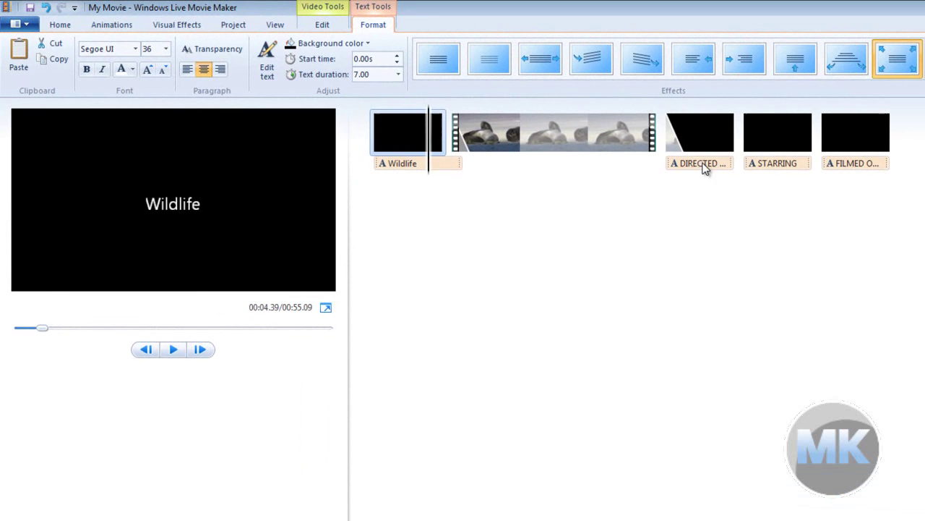
pyautogui.click(692, 165)
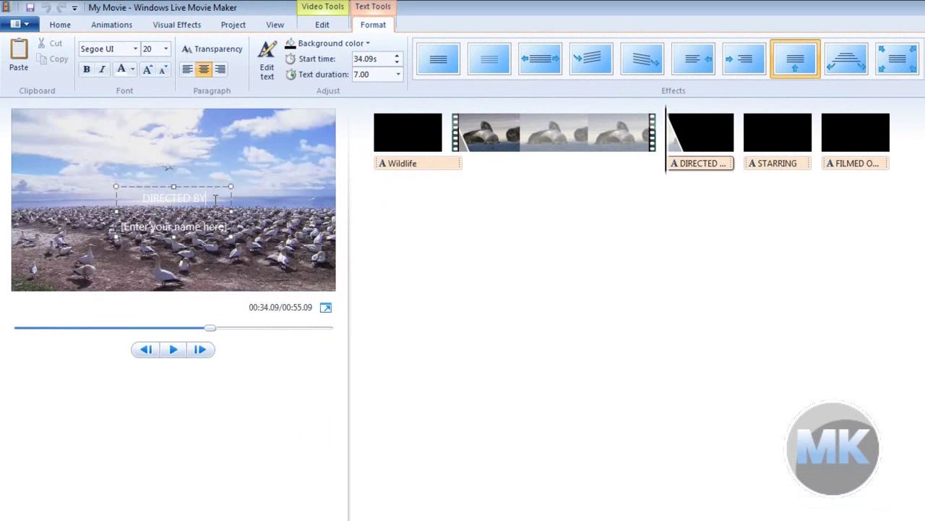
pyautogui.moveTo(206, 199); pyautogui.dragTo(138, 203)
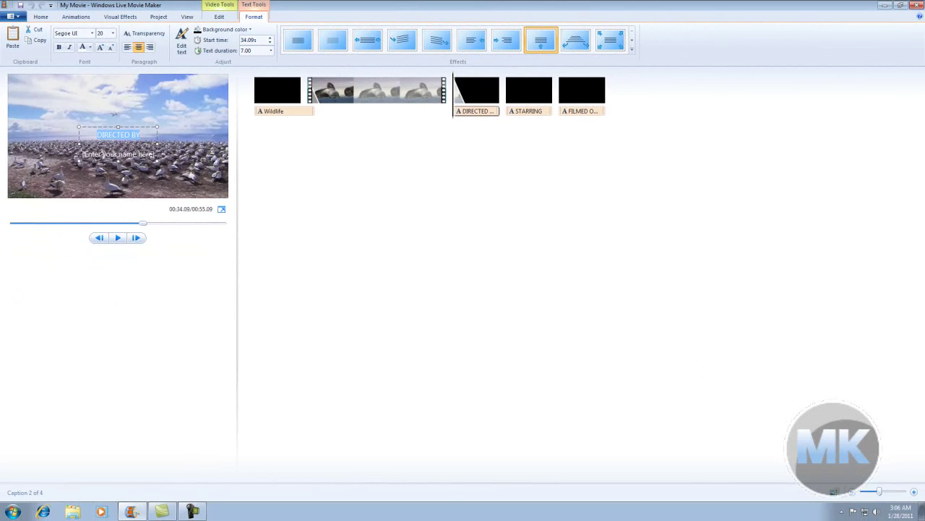
pyautogui.press('Tab')
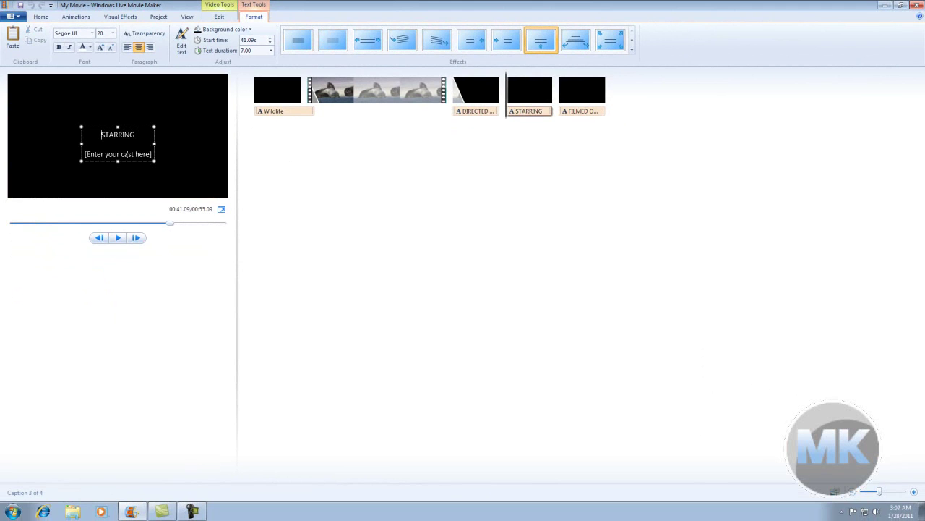
# Delete the FILMED ON LOCATION and STARRING credit clips, keeping DIRECTED BY
pyautogui.click(577, 115)
pyautogui.click(592, 90)
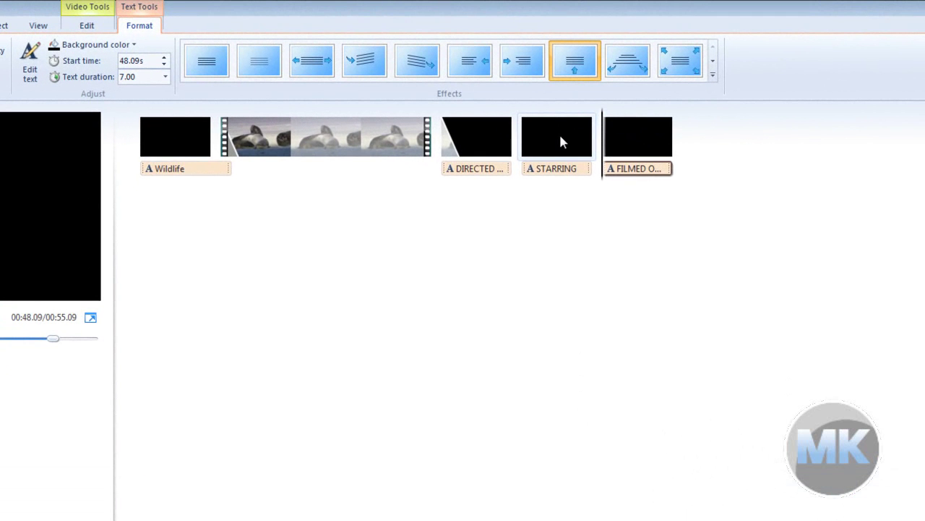
pyautogui.click(653, 143)
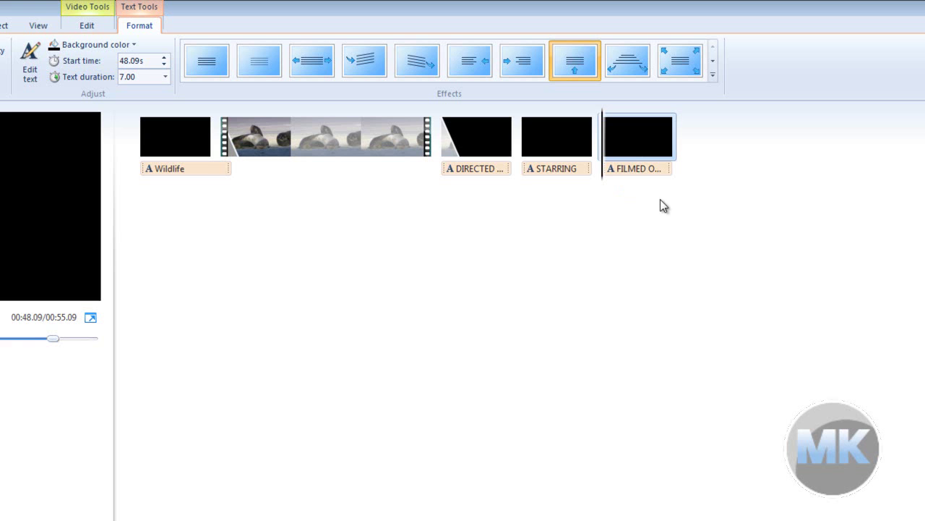
pyautogui.press('Delete')
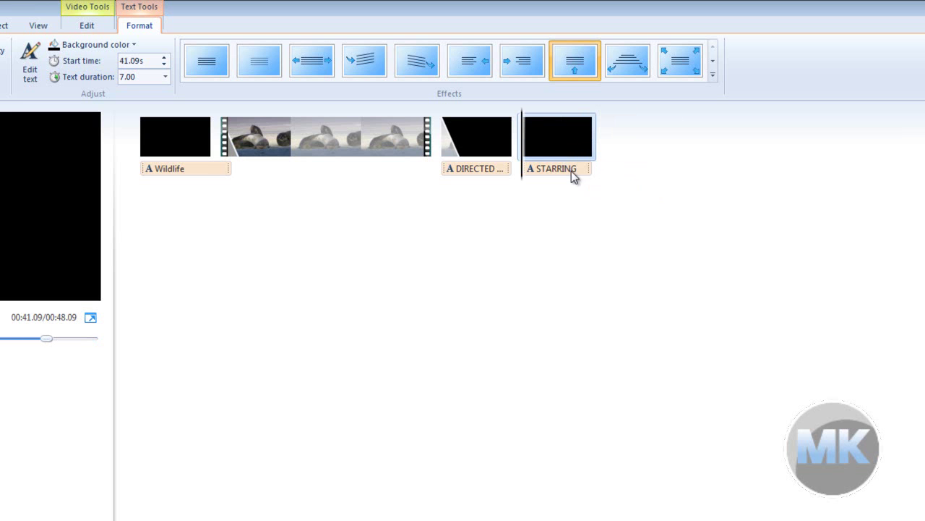
pyautogui.press('Delete')
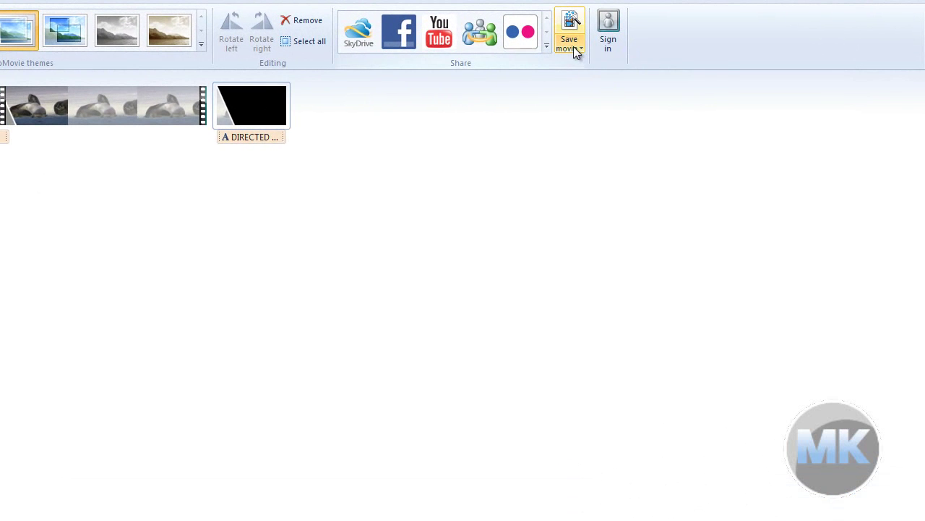
# Start saving the movie with the 'Recommended for this project' setting
pyautogui.click(573, 47)
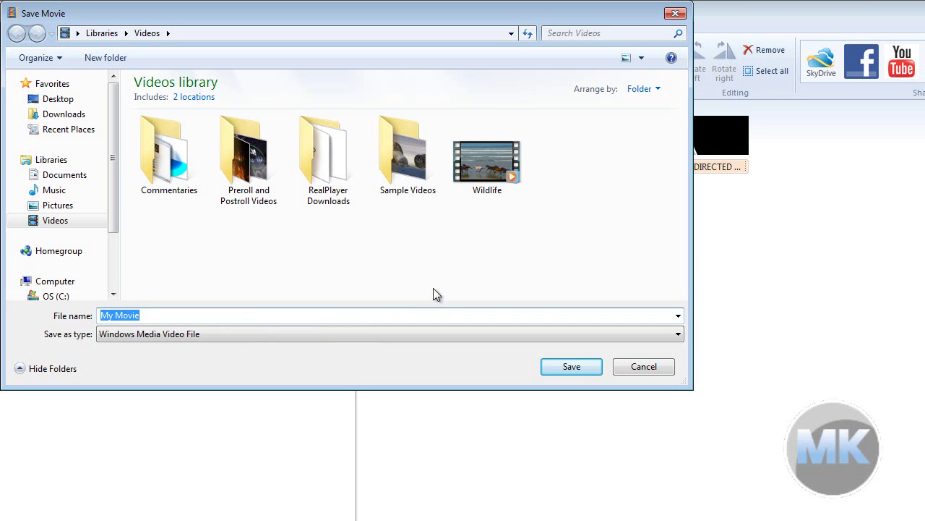
# Export the movie as Wildlife.wmv, replacing the existing file
pyautogui.click(181, 321)
pyautogui.moveTo(206, 320); pyautogui.dragTo(88, 326)
pyautogui.click(478, 181)
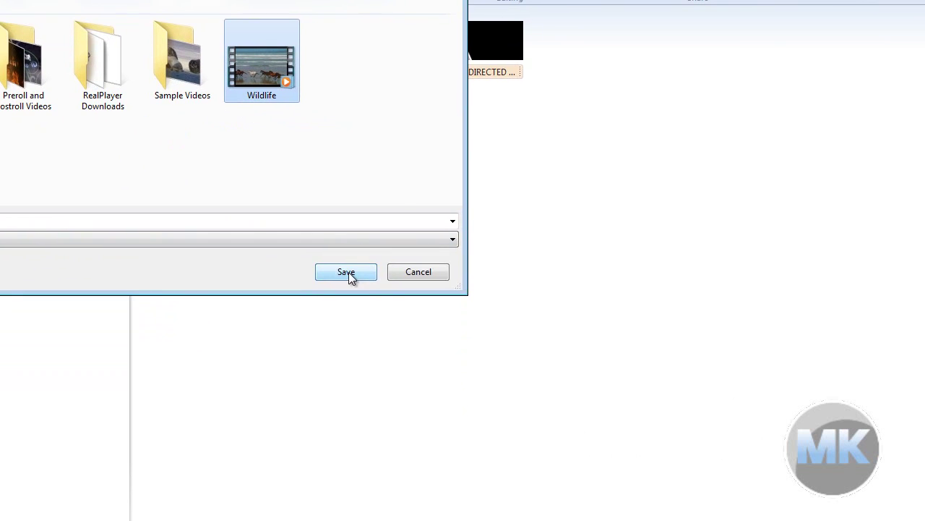
pyautogui.click(575, 368)
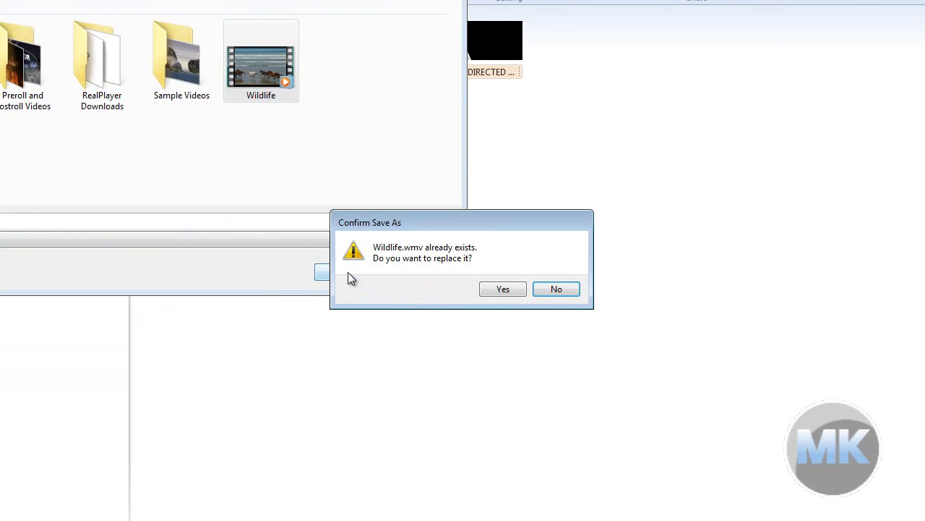
pyautogui.click(499, 291)
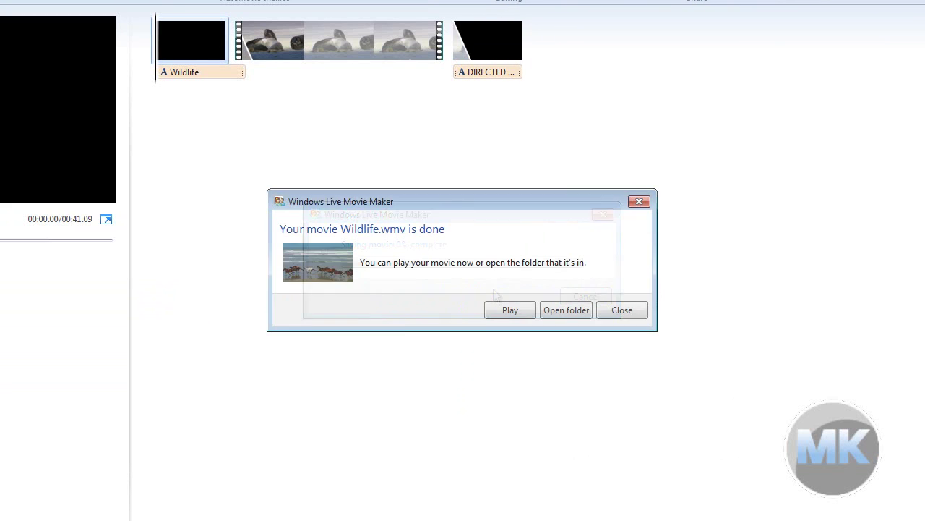